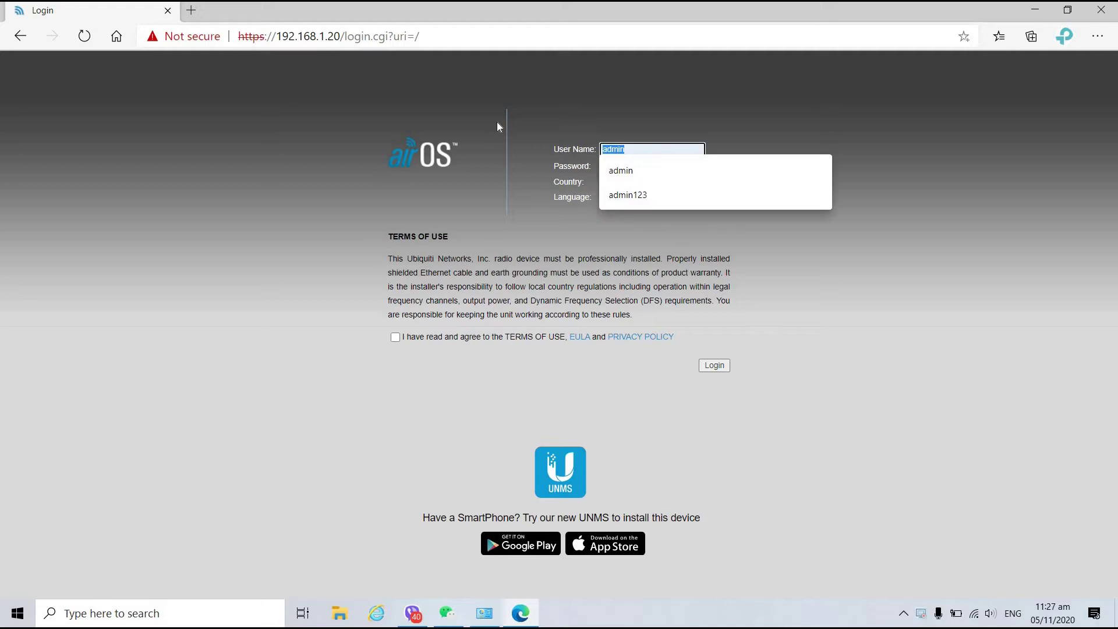
# Enter the default user name and password on the LiteBeam login page.
pyautogui.write('ubnt')
pyautogui.press('Tab')
pyautogui.write('ubnt')
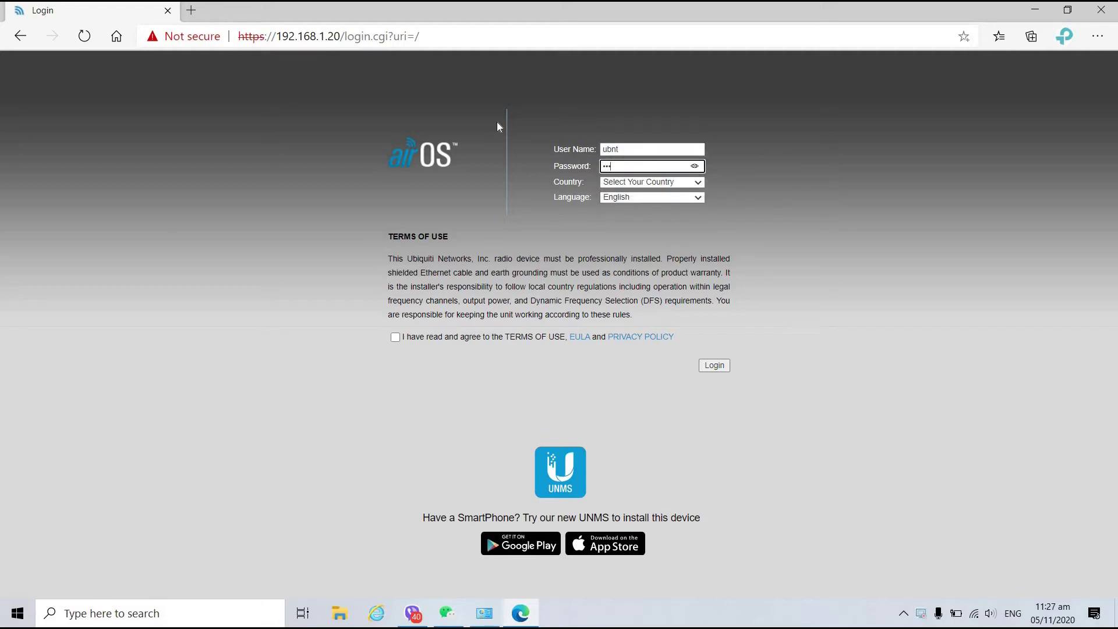
# Set the country to Philippines, accept the terms of use, and log in.
pyautogui.click(698, 180)
pyautogui.scroll(-5, 685, 286)
pyautogui.scroll(-15, 685, 290)
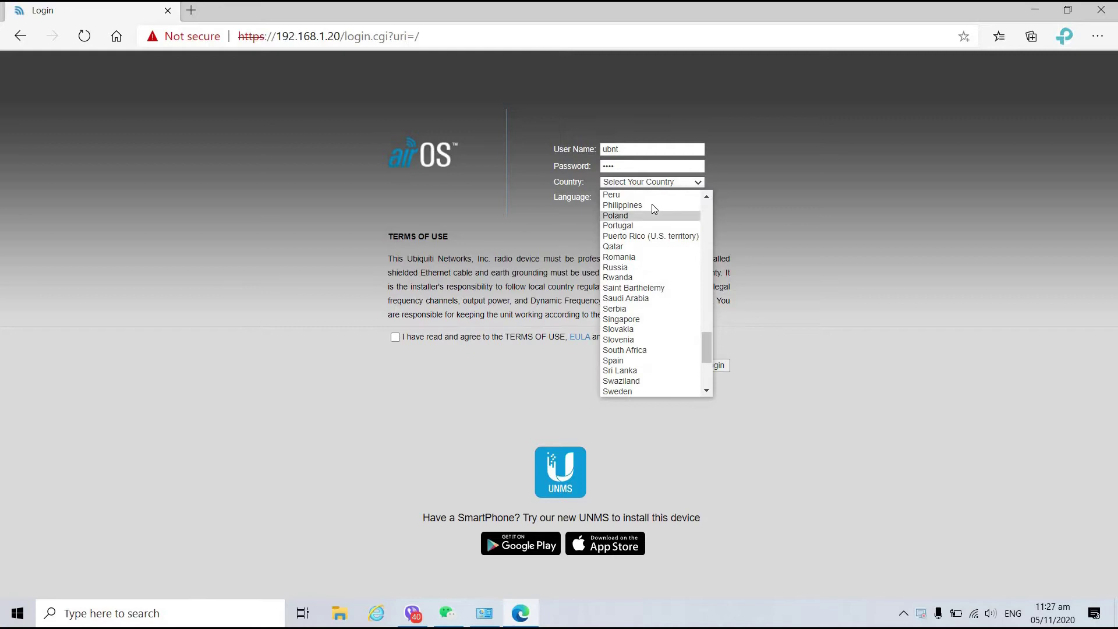
pyautogui.click(650, 204)
pyautogui.click(440, 338)
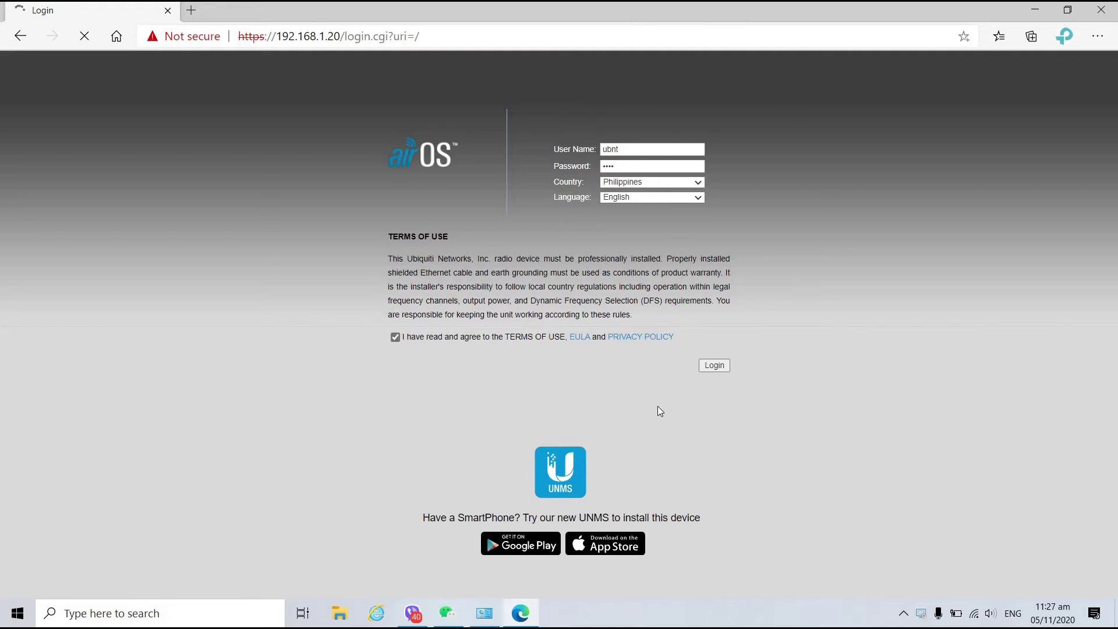
pyautogui.click(719, 369)
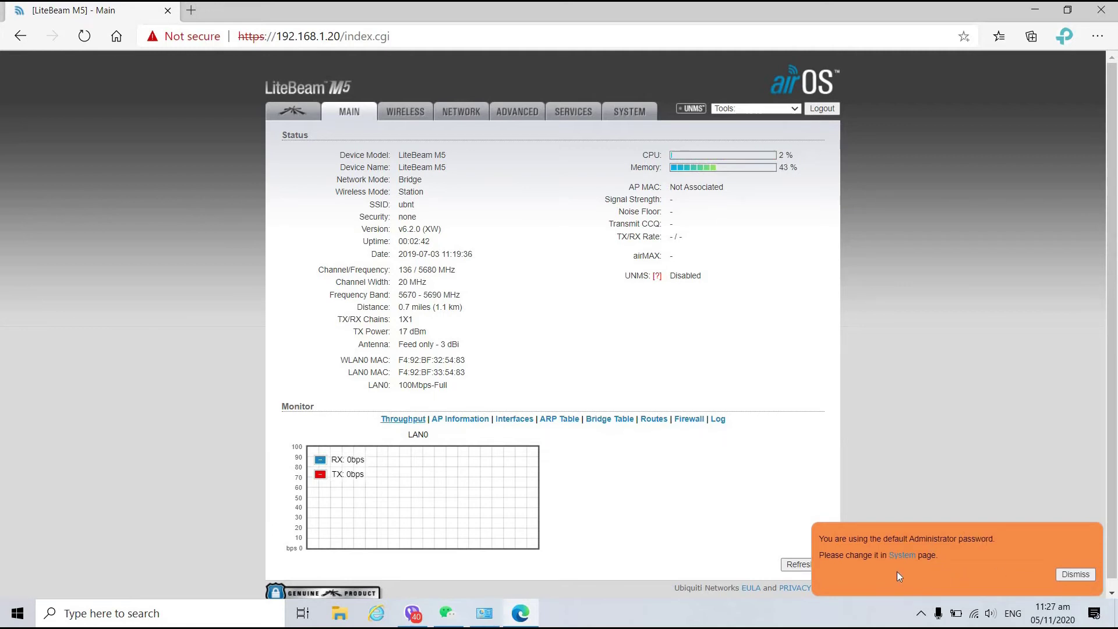
# Dismiss the orange default-password notice and bring up the Wireless tab's Basic Wireless Settings.
pyautogui.click(1075, 574)
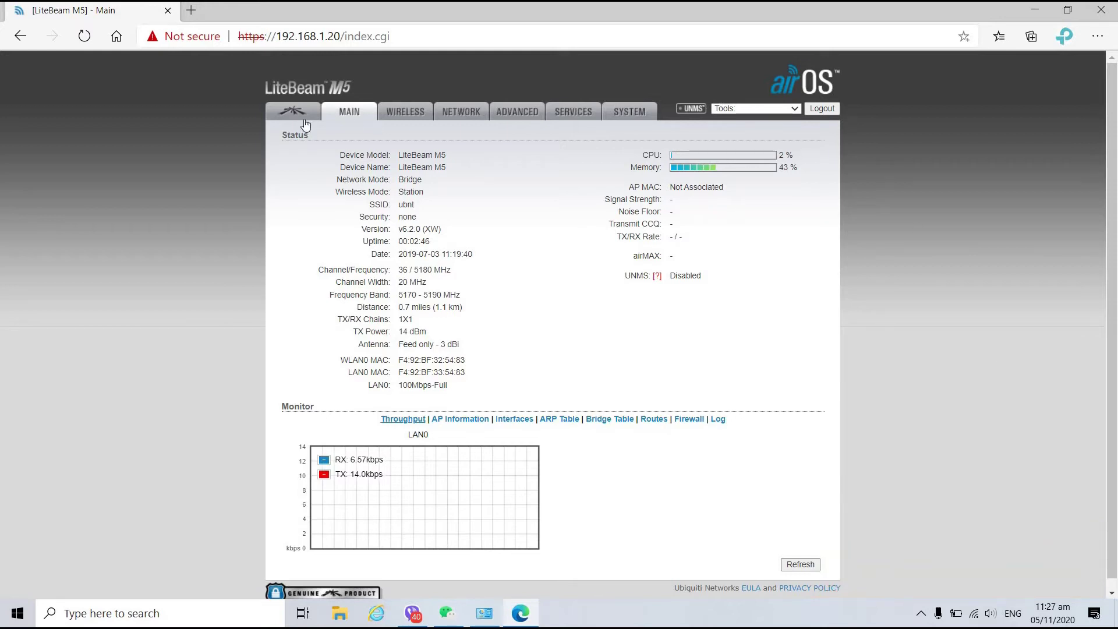
pyautogui.scroll(-1, 457, 348)
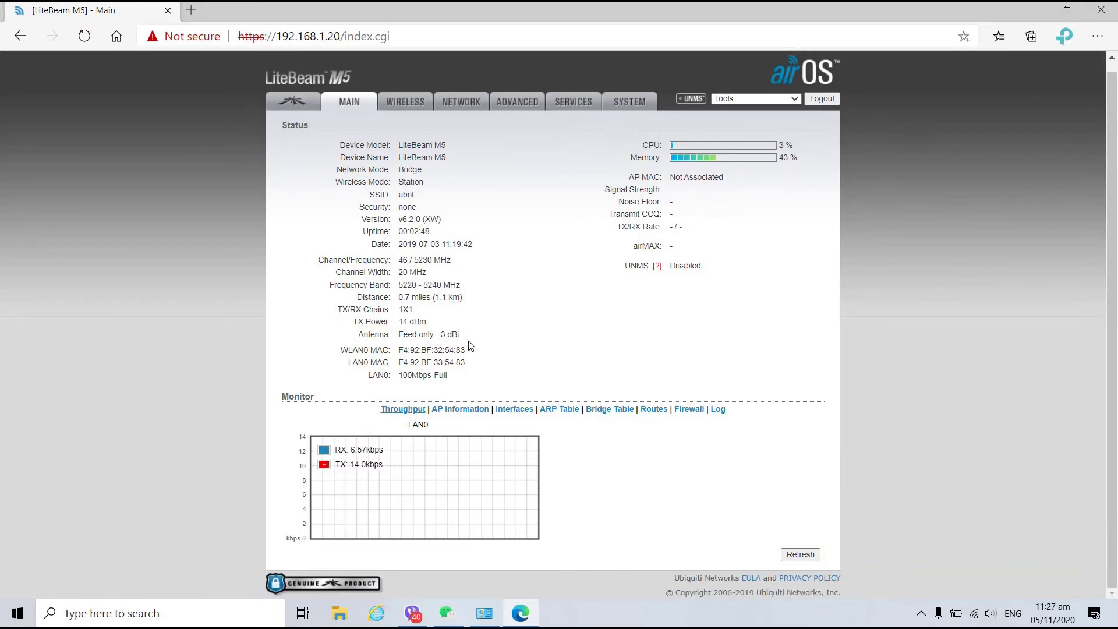
pyautogui.scroll(1, 466, 348)
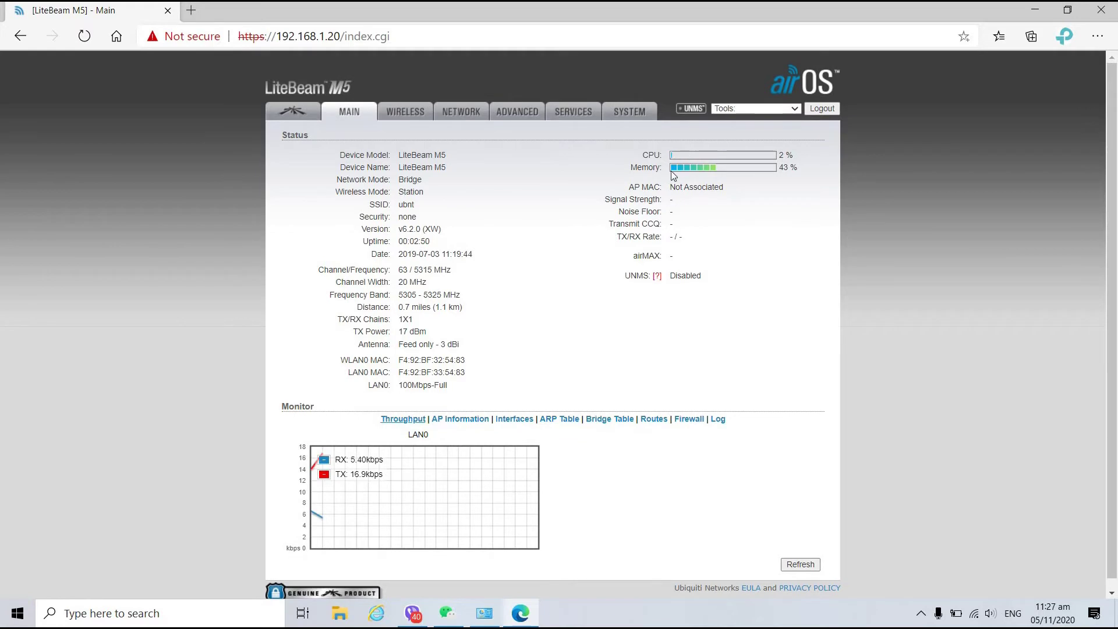
pyautogui.scroll(-1, 643, 300)
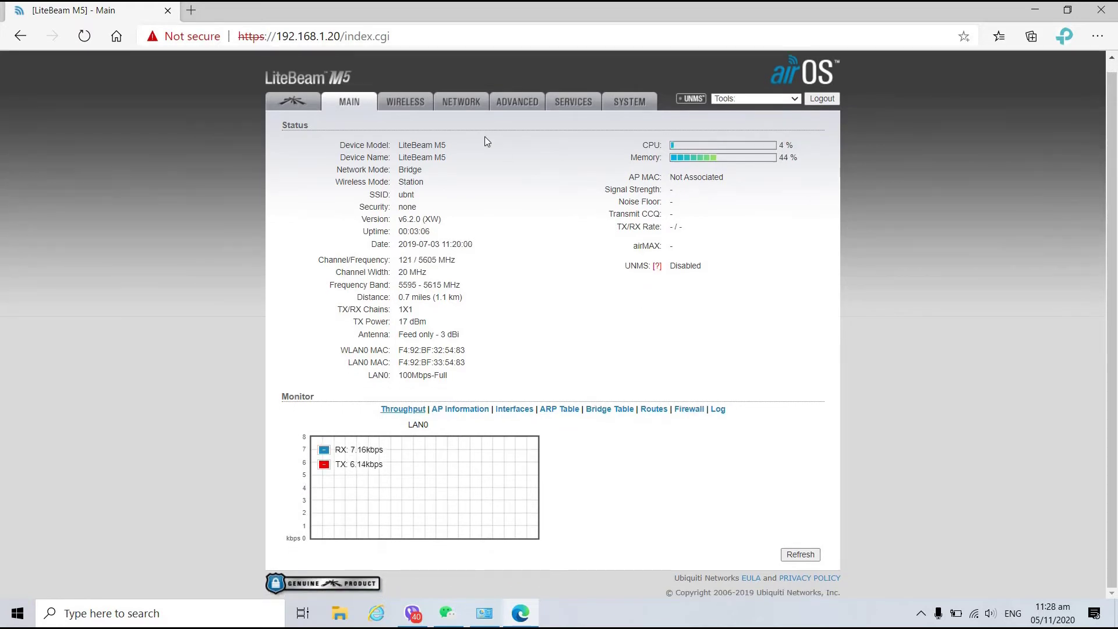
pyautogui.scroll(1, 484, 137)
pyautogui.click(461, 114)
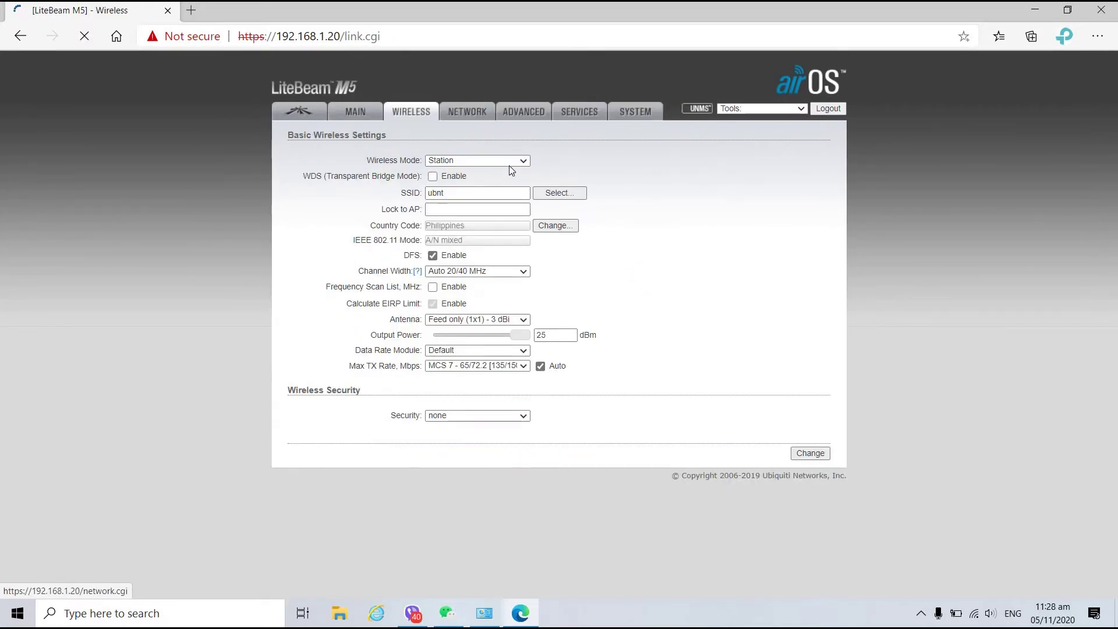
# Set wireless mode to Access Point and channel width to 20 MHz, keeping frequency on auto.
pyautogui.click(509, 164)
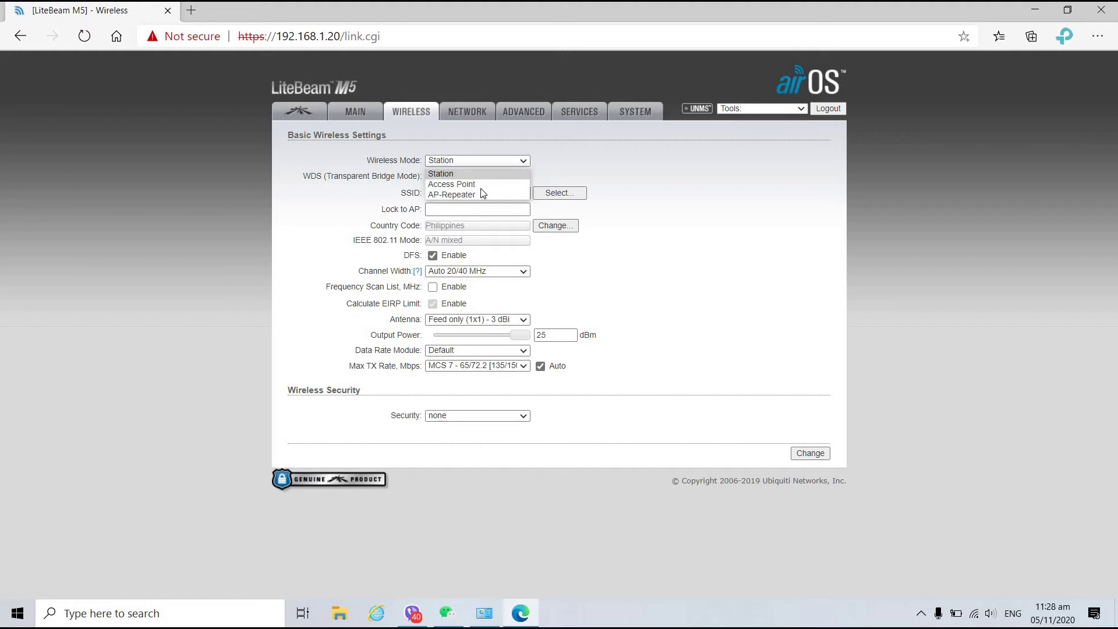
pyautogui.press('Return')
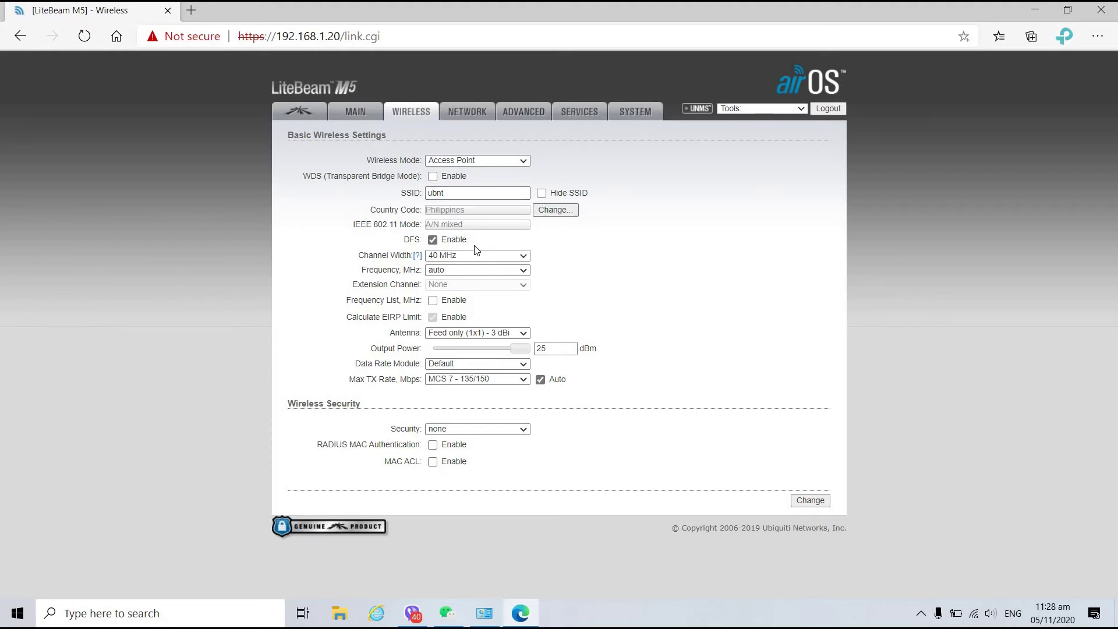
pyautogui.click(572, 216)
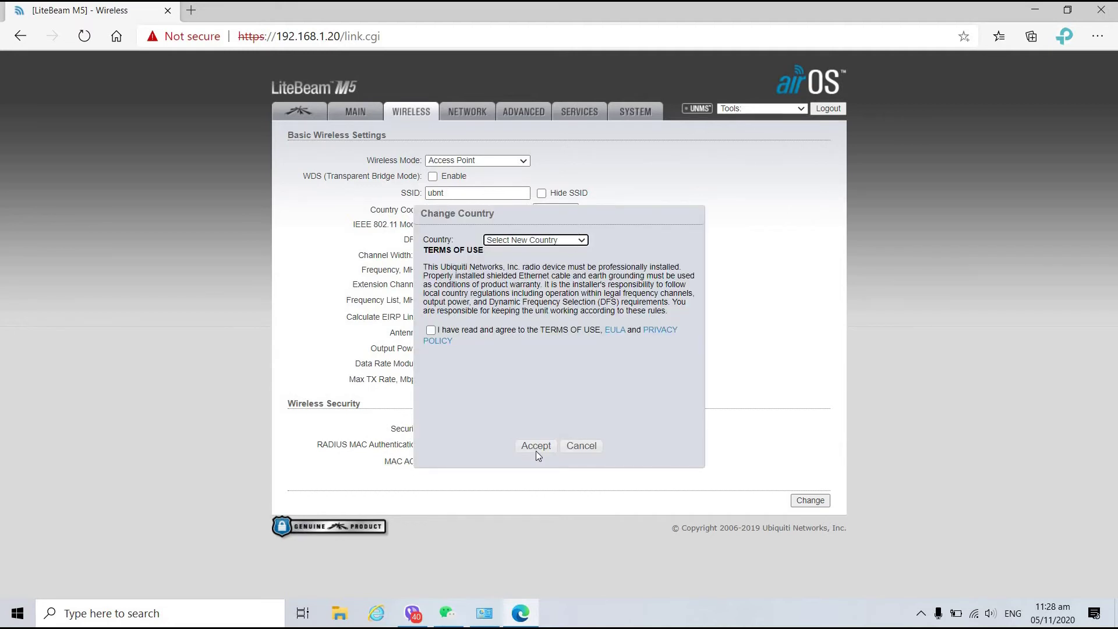
pyautogui.click(581, 446)
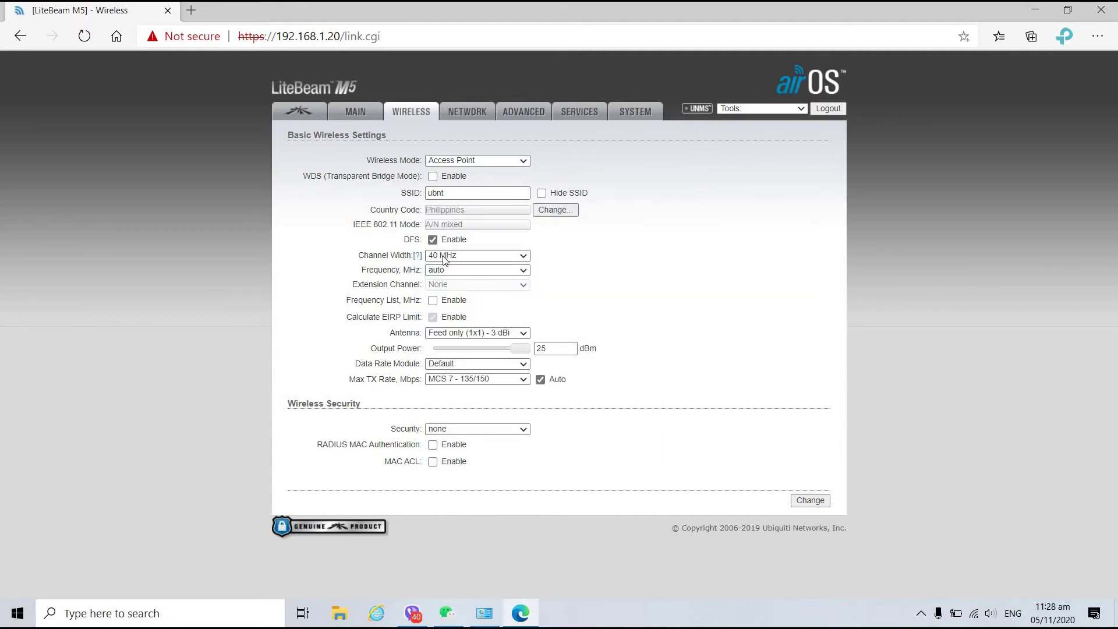
pyautogui.click(452, 258)
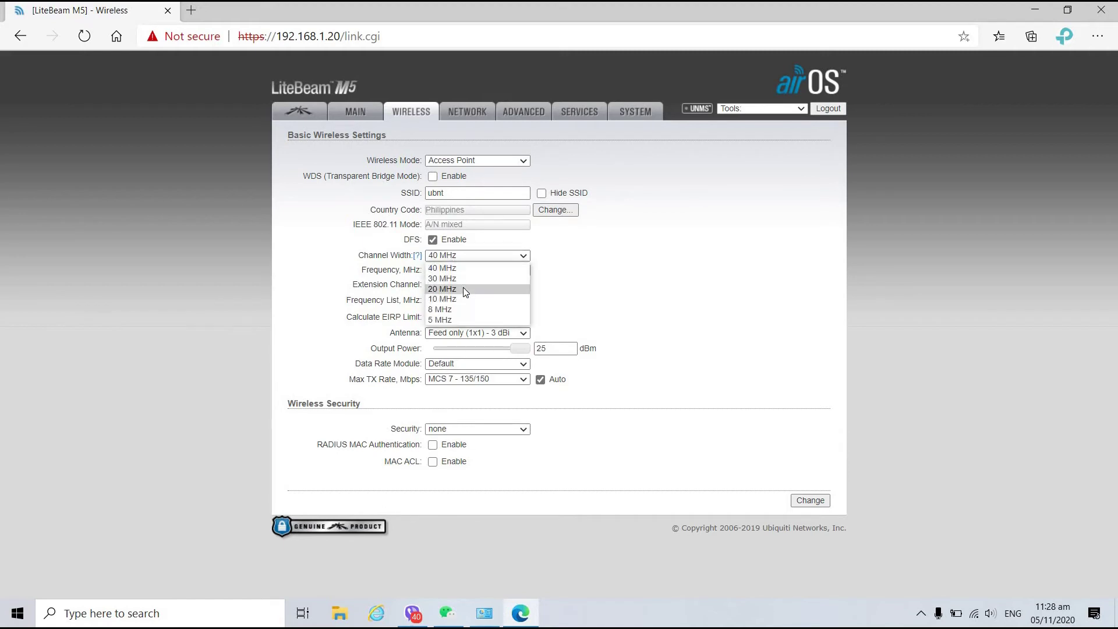
pyautogui.click(472, 288)
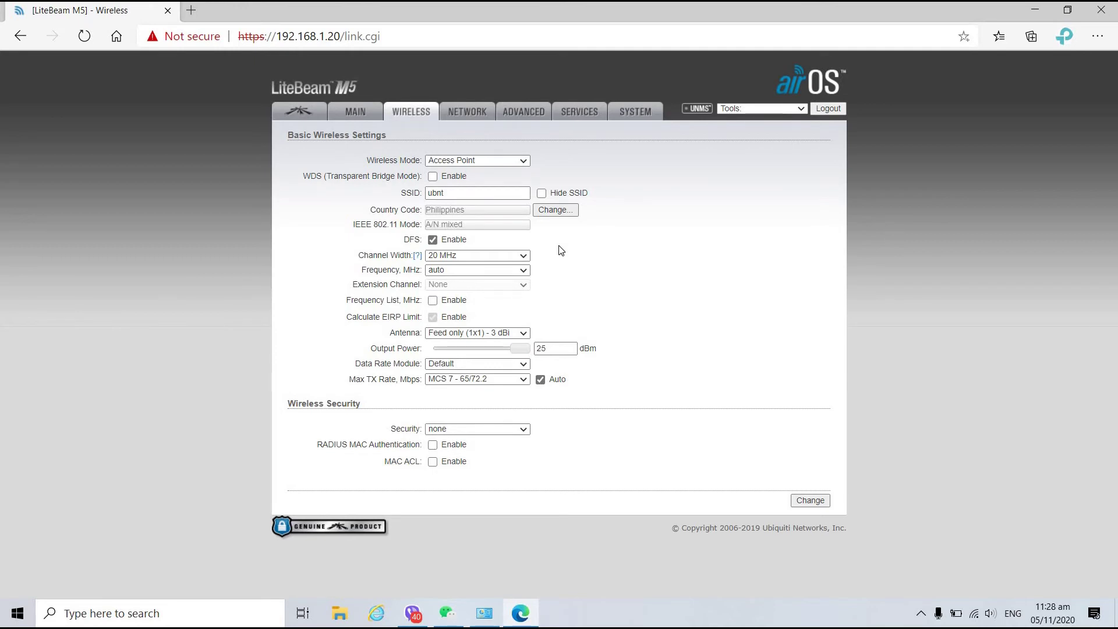
pyautogui.click(492, 270)
pyautogui.click(496, 281)
# Secure it with WPA2-AES PSK, enter the preshared key with MAC ACL off, and submit.
pyautogui.click(474, 429)
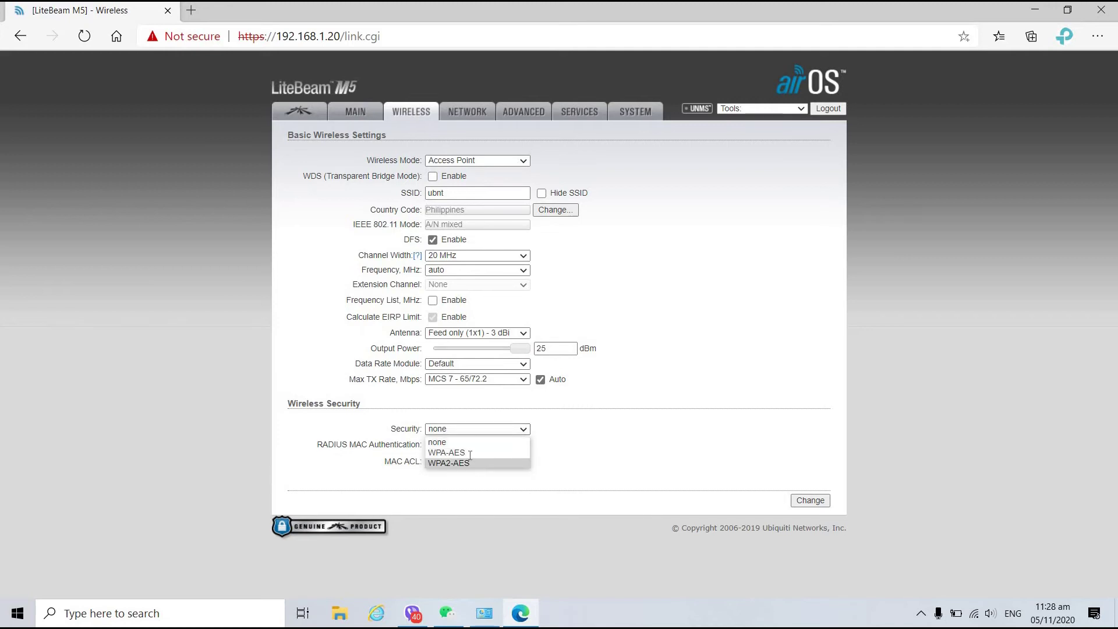
pyautogui.click(476, 463)
pyautogui.click(449, 443)
pyautogui.click(479, 459)
pyautogui.click(481, 459)
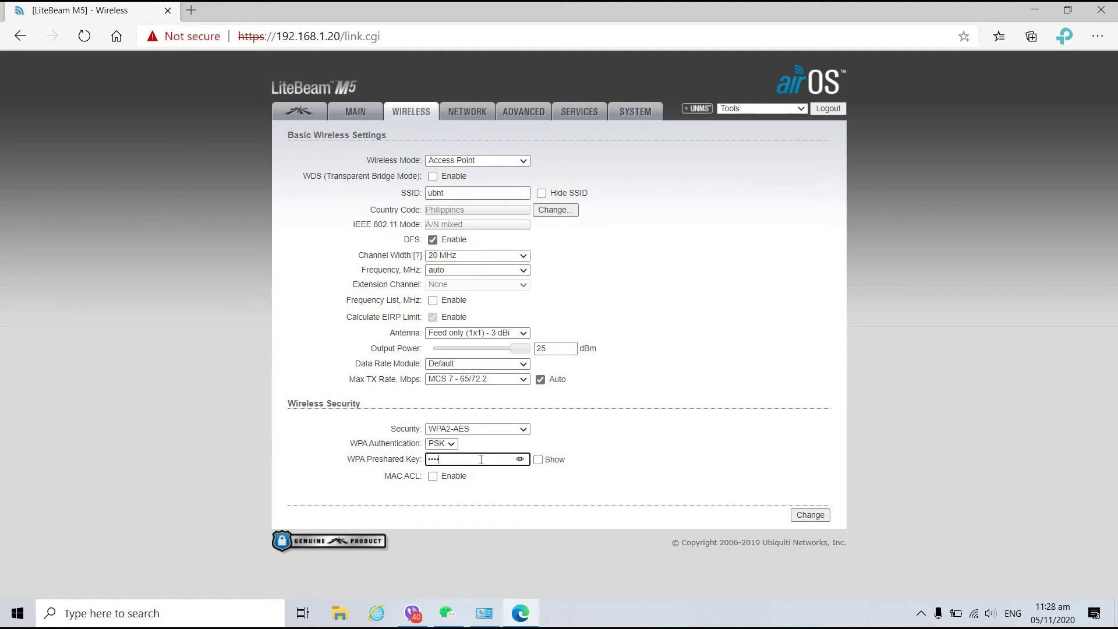
pyautogui.click(538, 460)
pyautogui.click(453, 476)
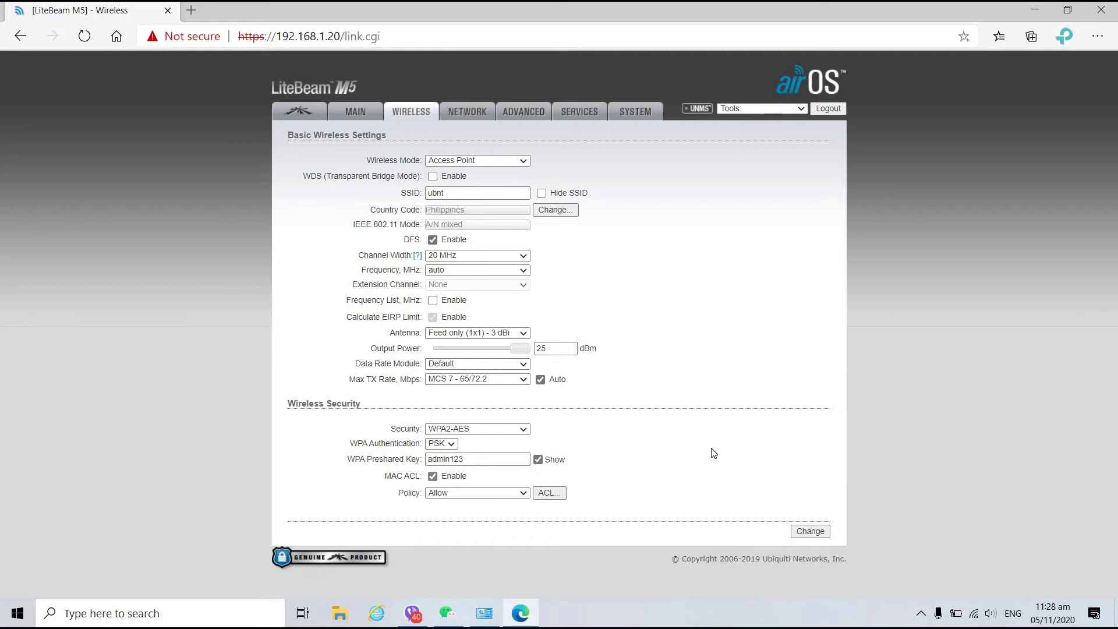
pyautogui.press('space')
pyautogui.click(822, 515)
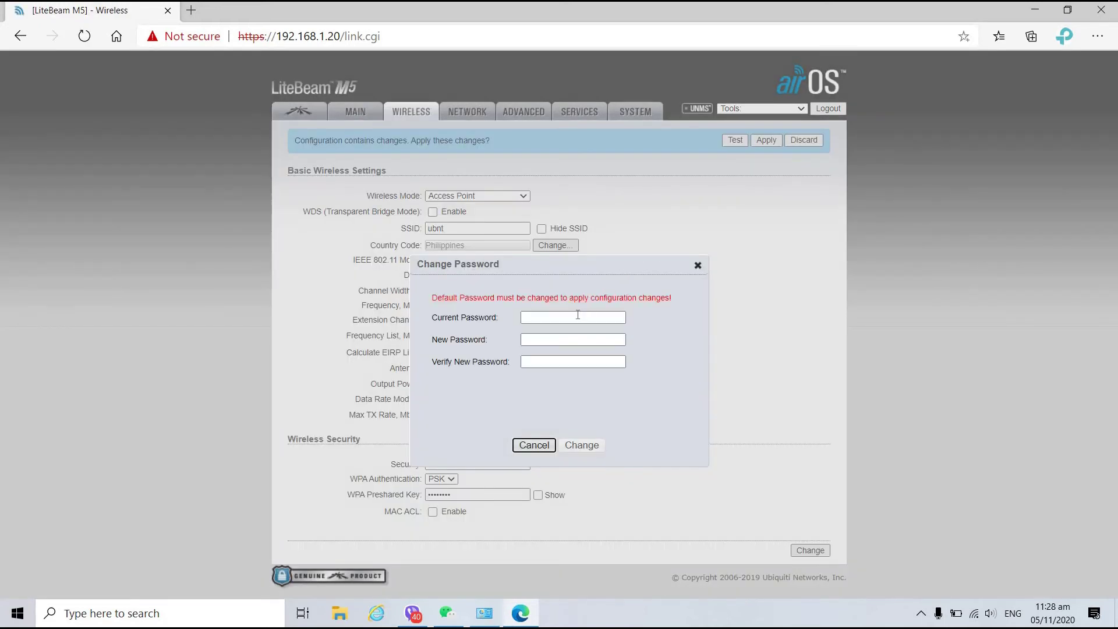
# Replace the default device password with a new one, then save and apply the wireless changes.
pyautogui.click(577, 317)
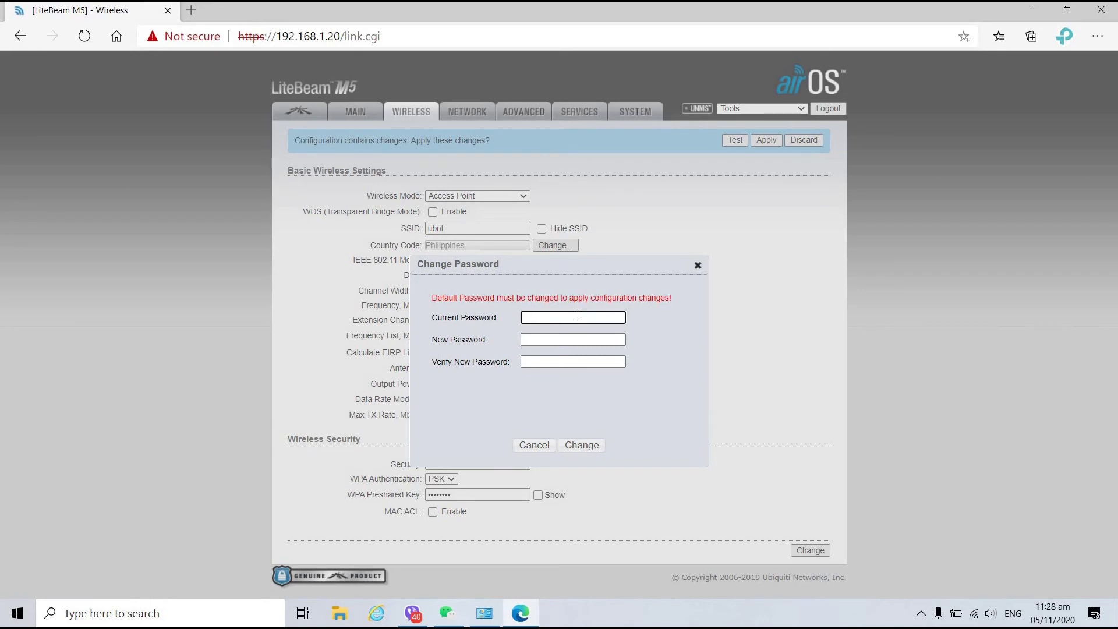
pyautogui.write('ubnt')
pyautogui.press('Tab')
pyautogui.write('123456')
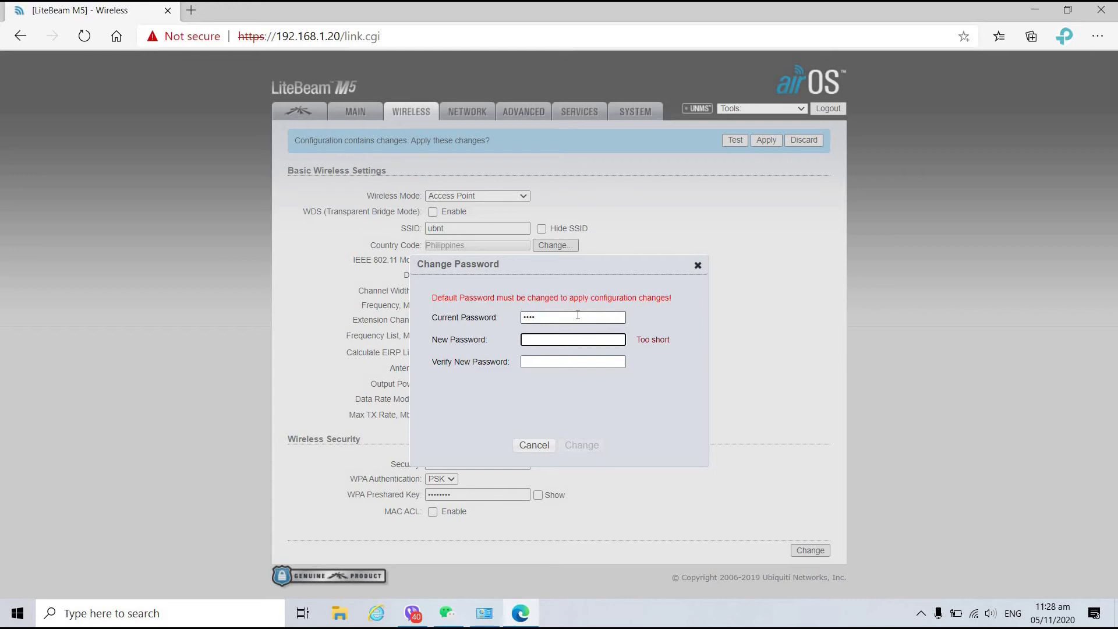
pyautogui.write('78')
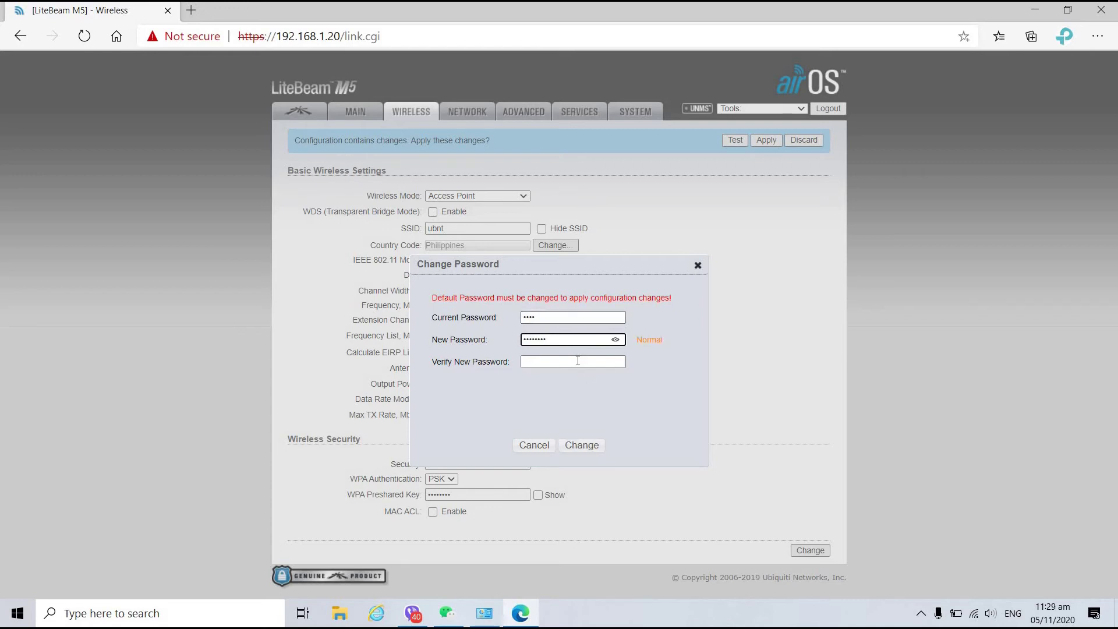
pyautogui.click(579, 360)
pyautogui.write('12345678')
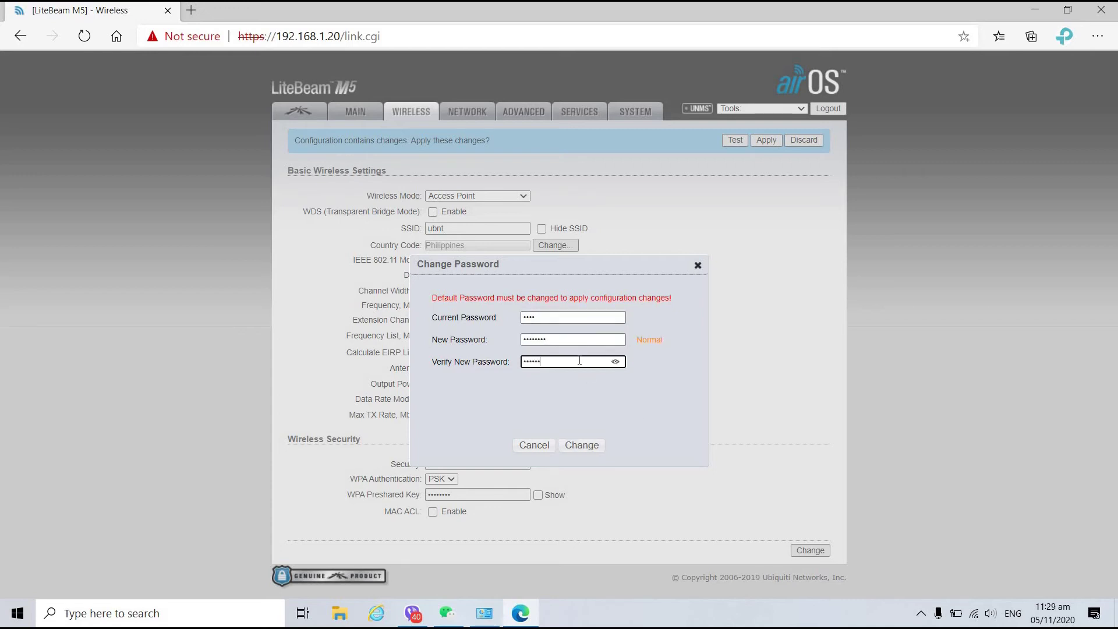
pyautogui.click(567, 453)
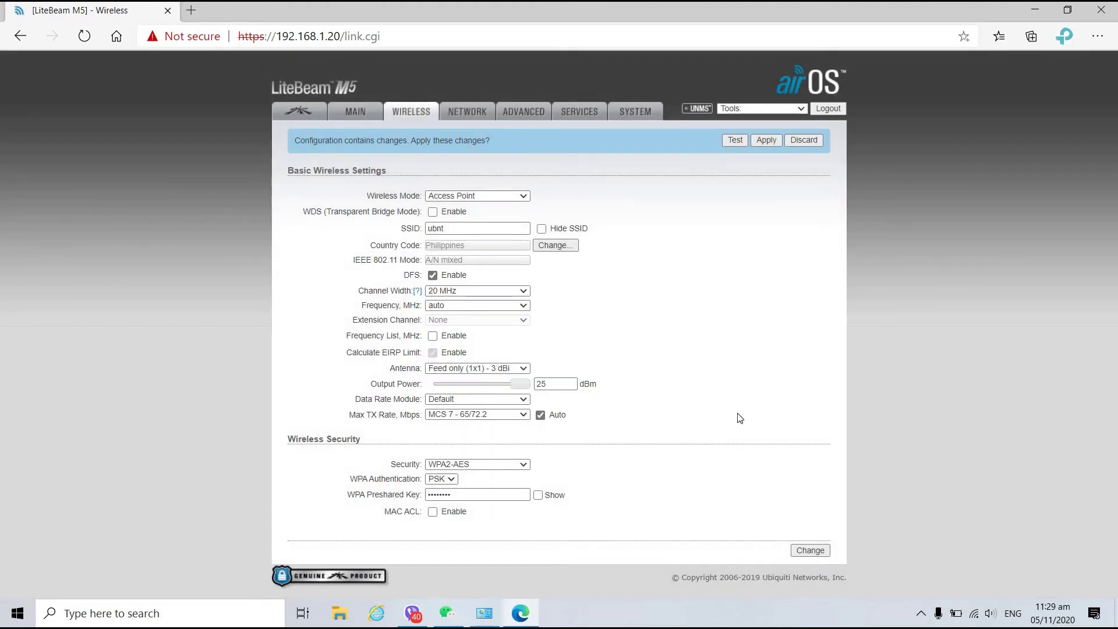
pyautogui.click(807, 551)
pyautogui.click(769, 142)
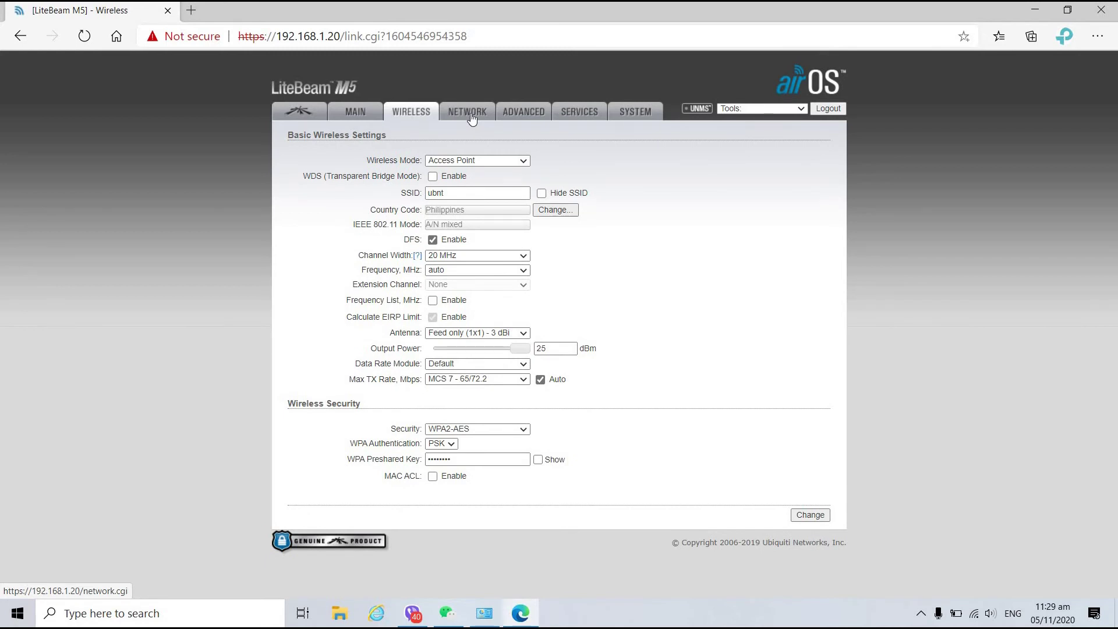
# Drop output power to 10 dBm, disable airMAX, and apply the configuration.
pyautogui.moveTo(520, 349); pyautogui.dragTo(457, 356)
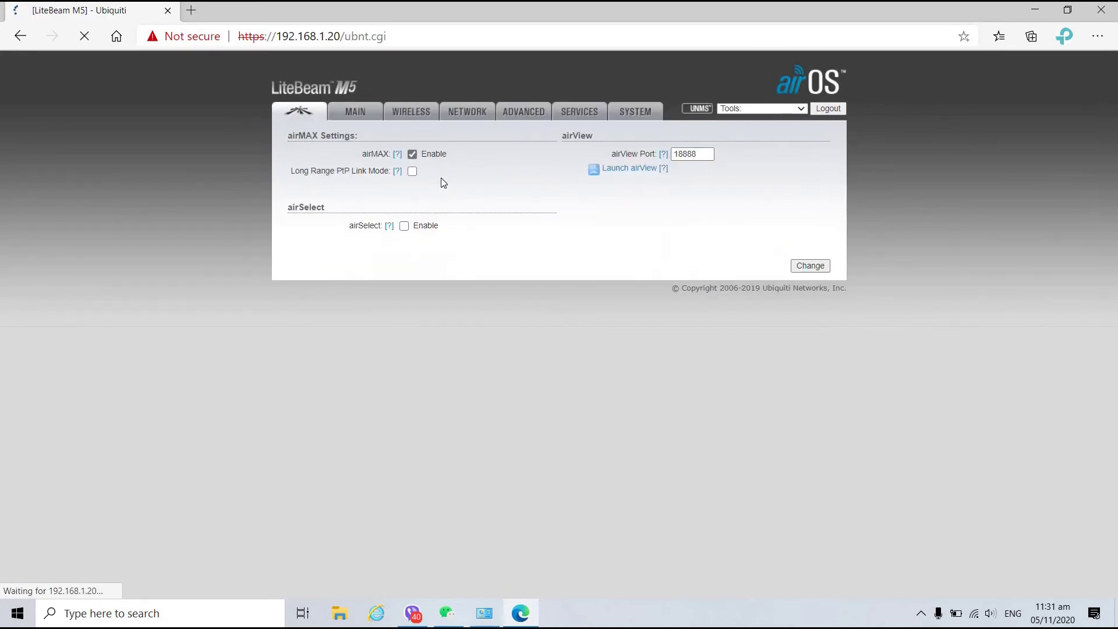
pyautogui.click(411, 154)
pyautogui.press('Return')
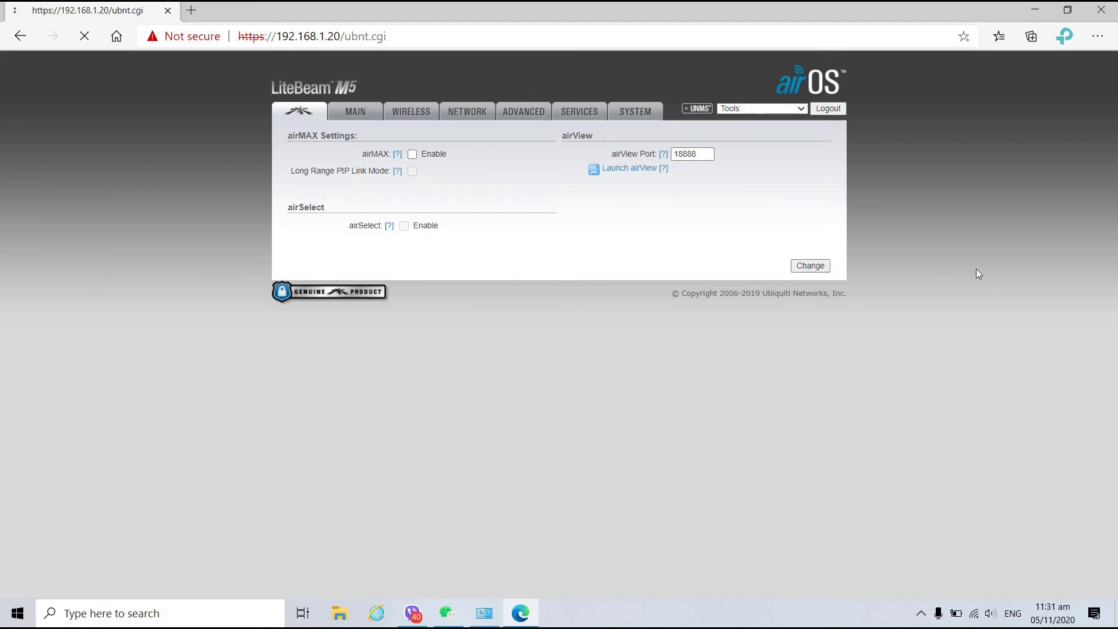
pyautogui.click(813, 144)
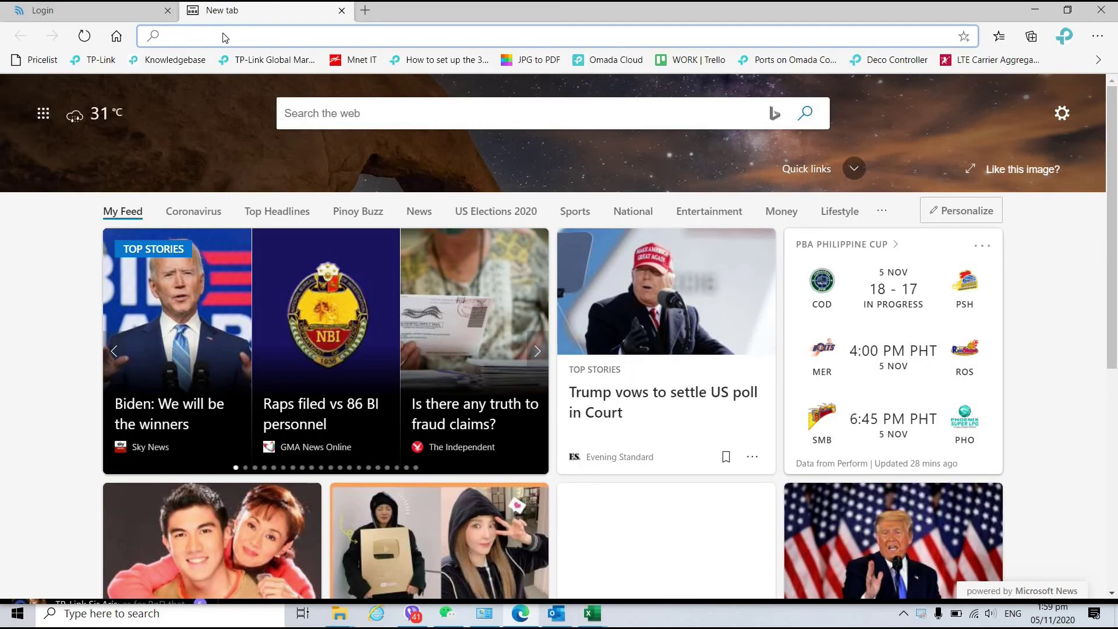
# Log in to the CPE610 at 192.168.0.254 with its username and password and launch Quick Setup.
pyautogui.write('192.168.0')
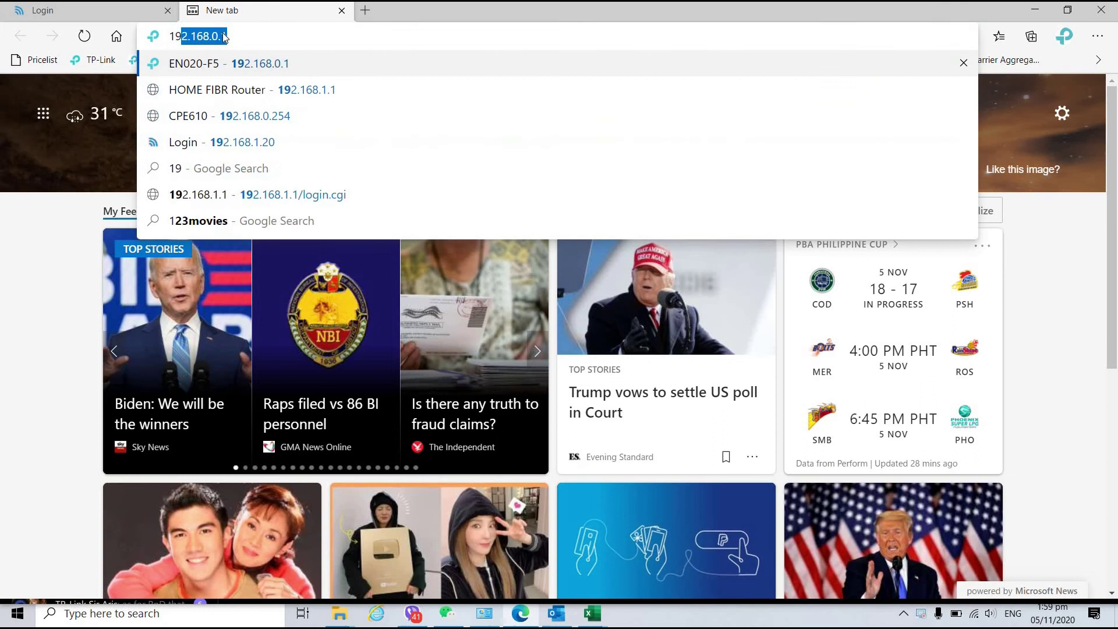
pyautogui.write('.')
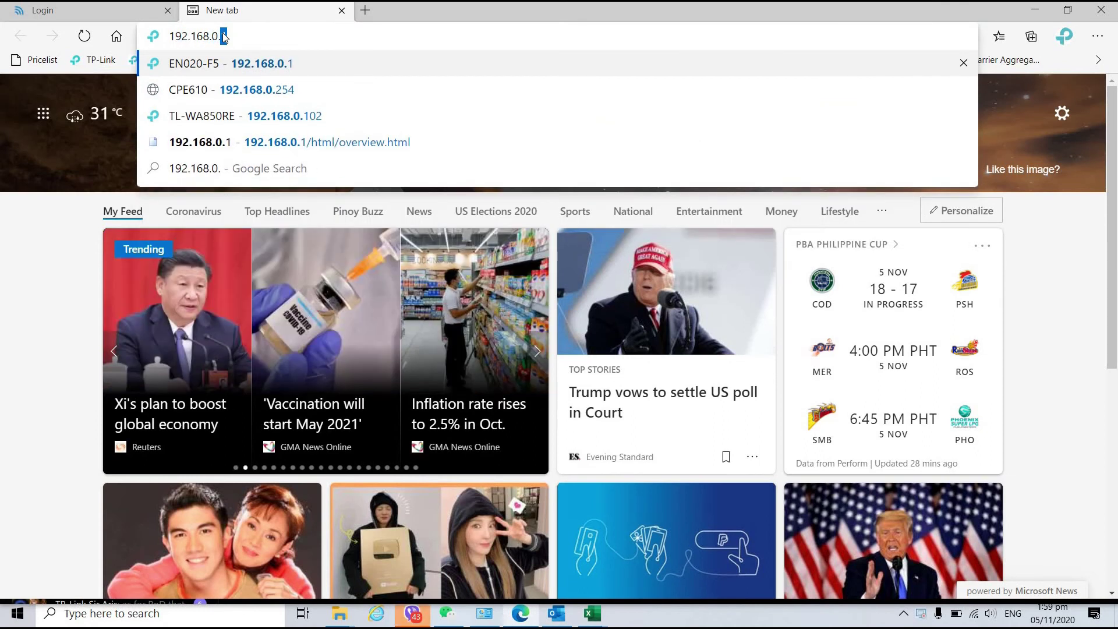
pyautogui.write('254')
pyautogui.press('Return')
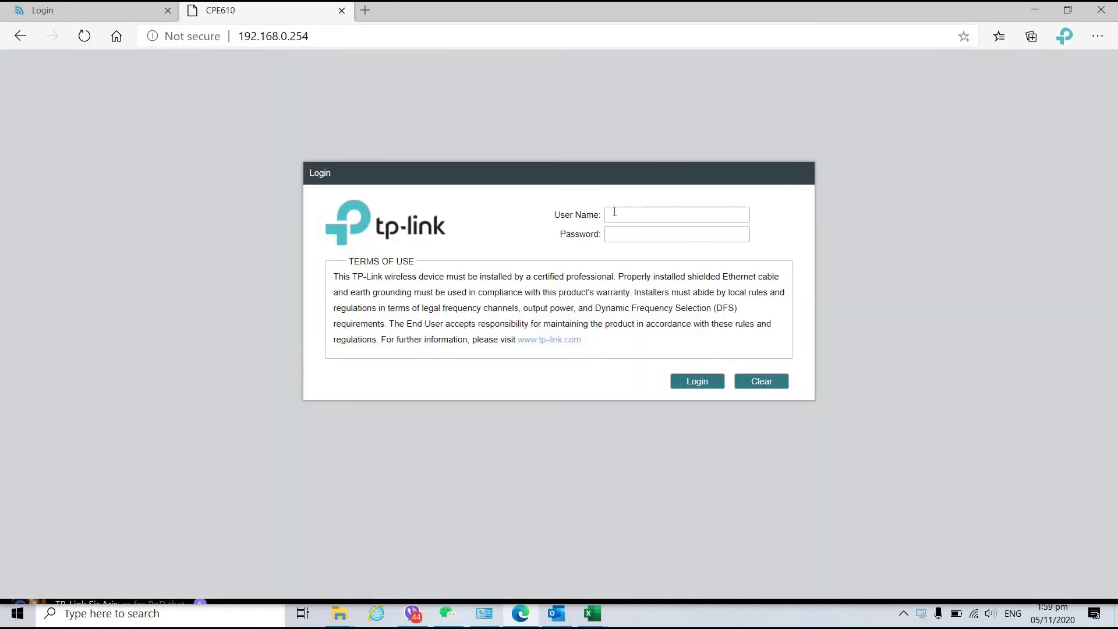
pyautogui.write('admin')
pyautogui.press('Tab')
pyautogui.write('ad')
pyautogui.press('Return')
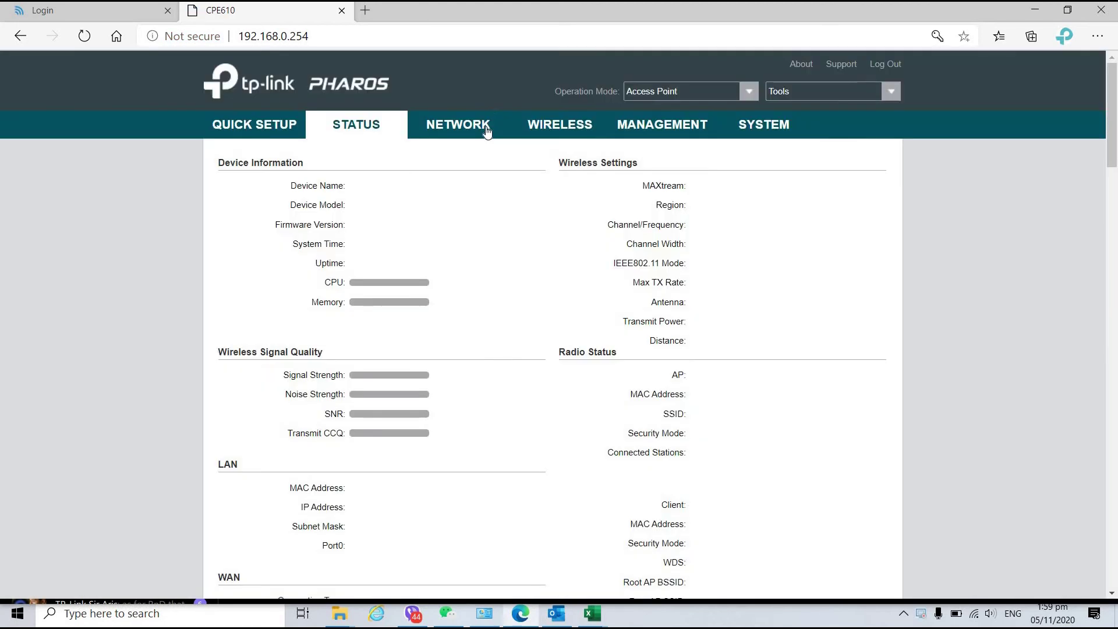
pyautogui.click(282, 132)
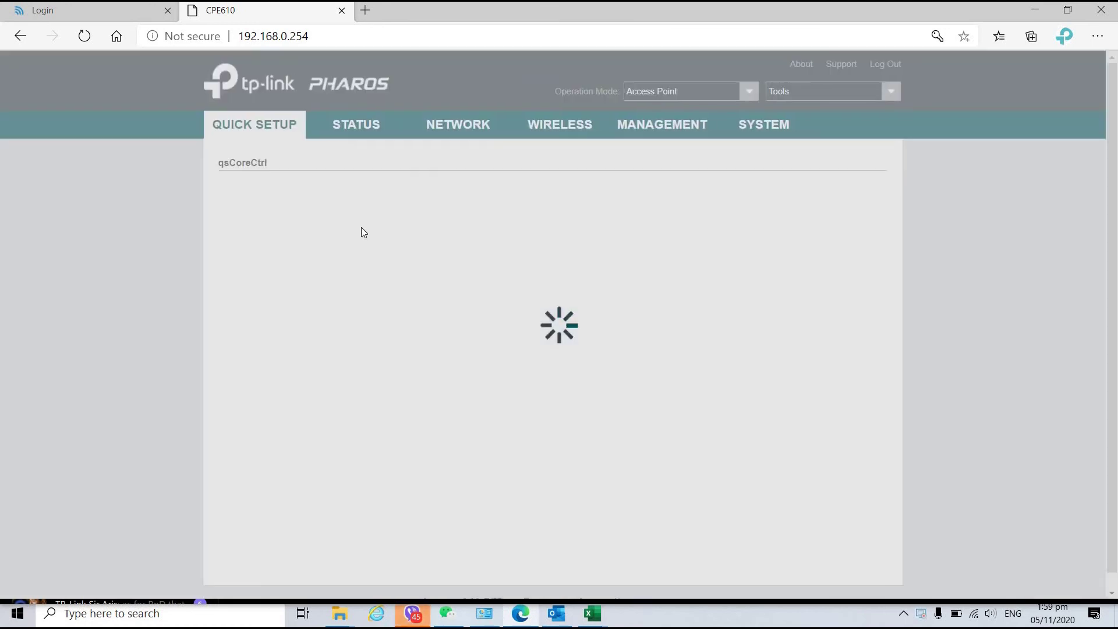
# Skip past Operation Mode and change the LAN IP address to 192.168.1.30.
pyautogui.click(618, 548)
pyautogui.doubleClick(535, 185)
pyautogui.write('192.168.1.254')
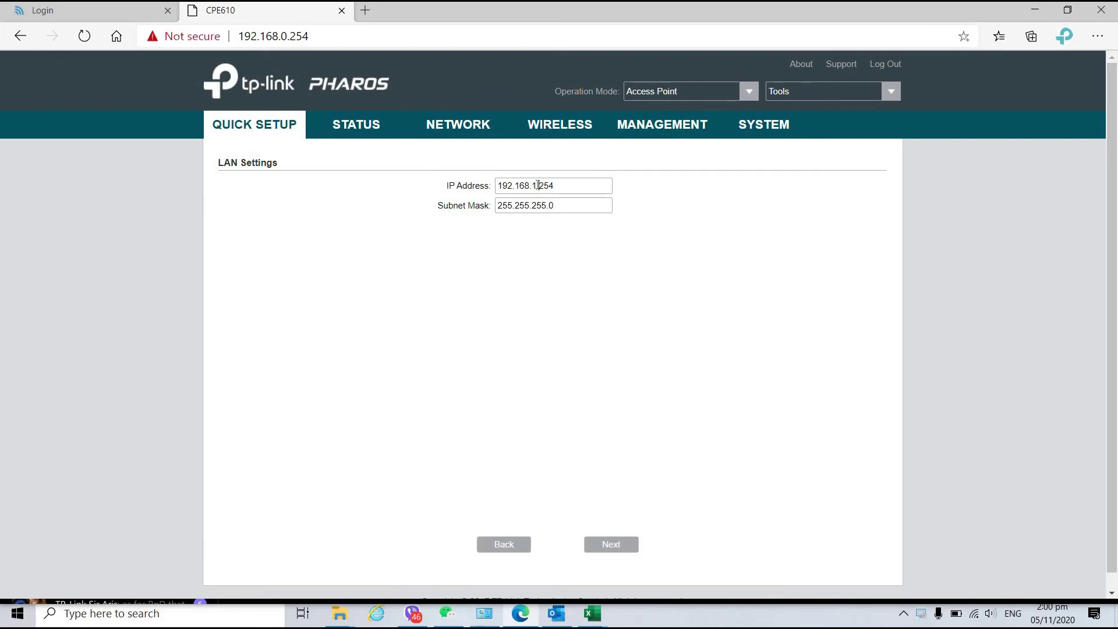
pyautogui.doubleClick(538, 185)
pyautogui.write('30')
# Survey for access points and lock the CPE610 to the ubnt LiteBeam M5.
pyautogui.click(611, 544)
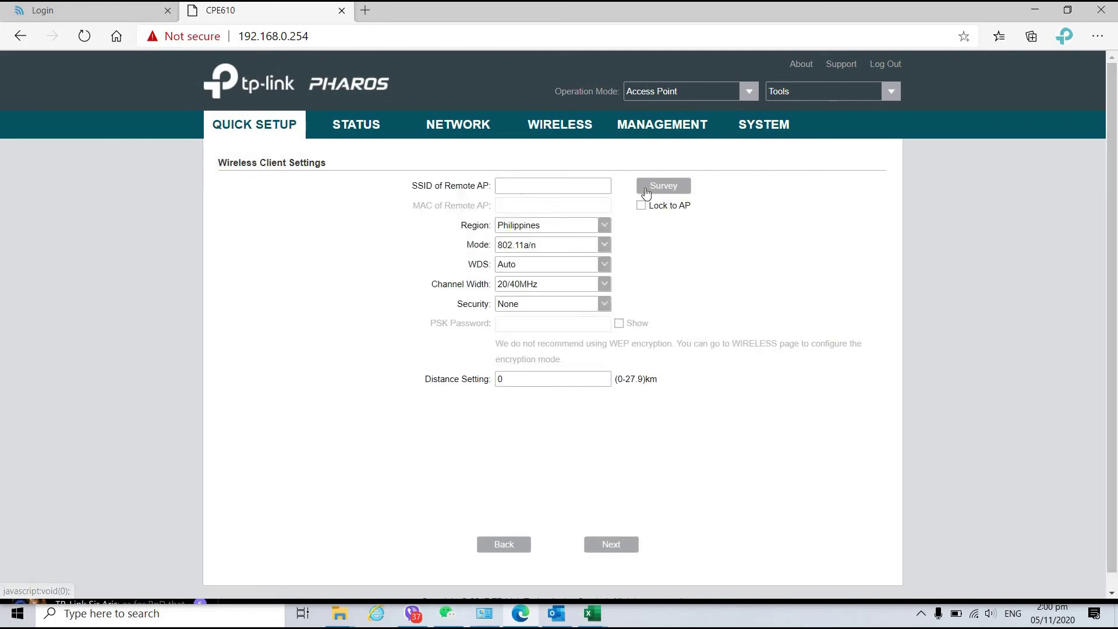
pyautogui.click(684, 191)
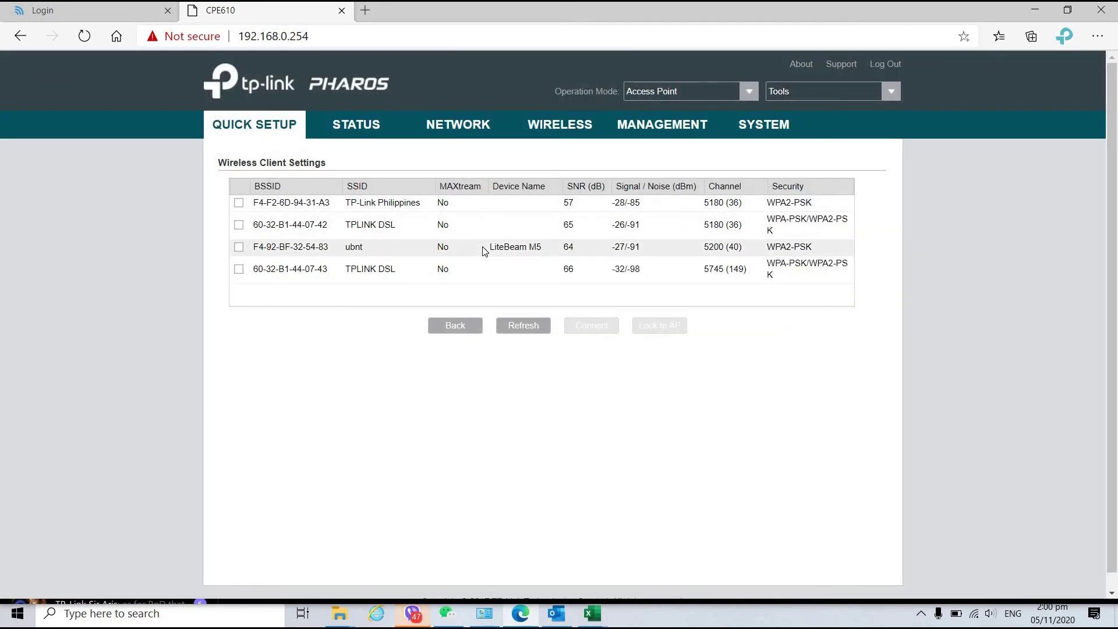
pyautogui.click(239, 247)
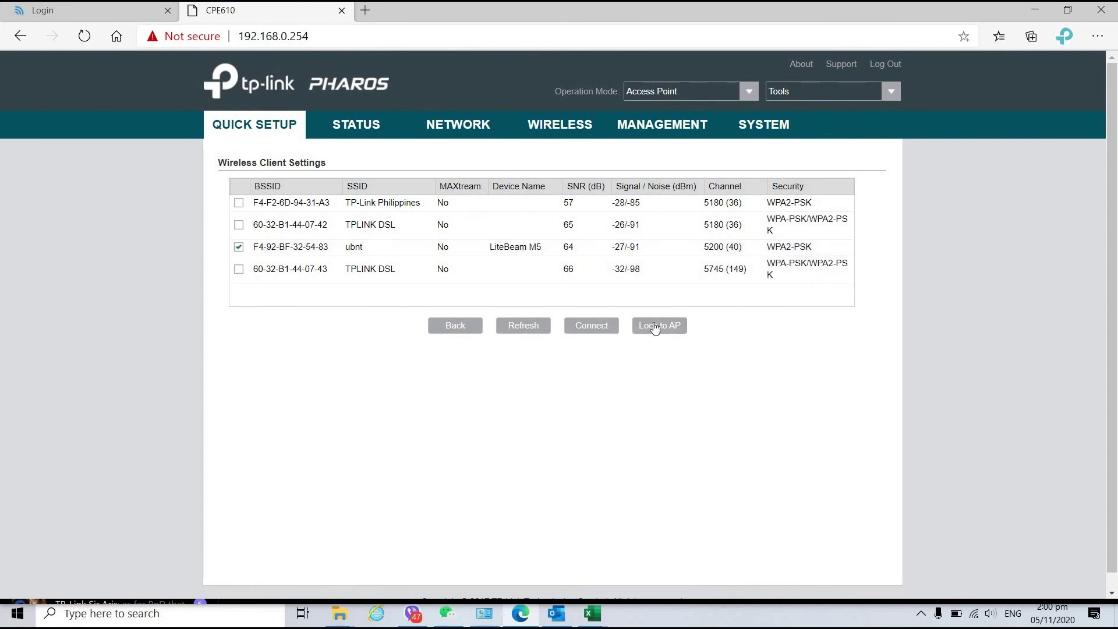
pyautogui.click(660, 326)
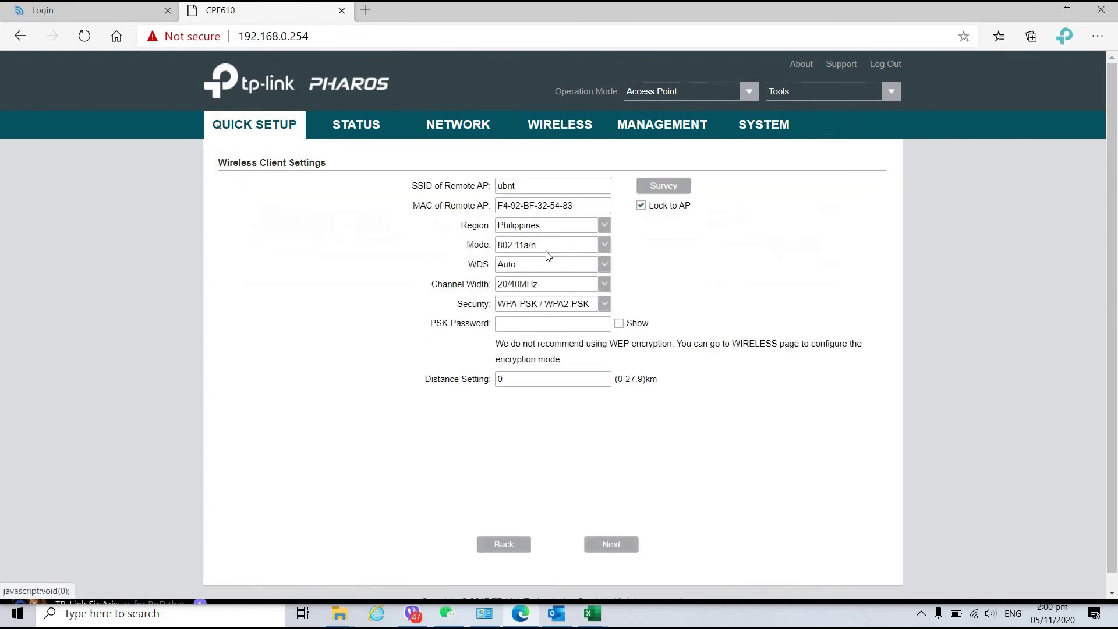
# Enter the WPA2 PSK password, show it to verify, and finish Quick Setup.
pyautogui.write('••min123')
pyautogui.click(619, 323)
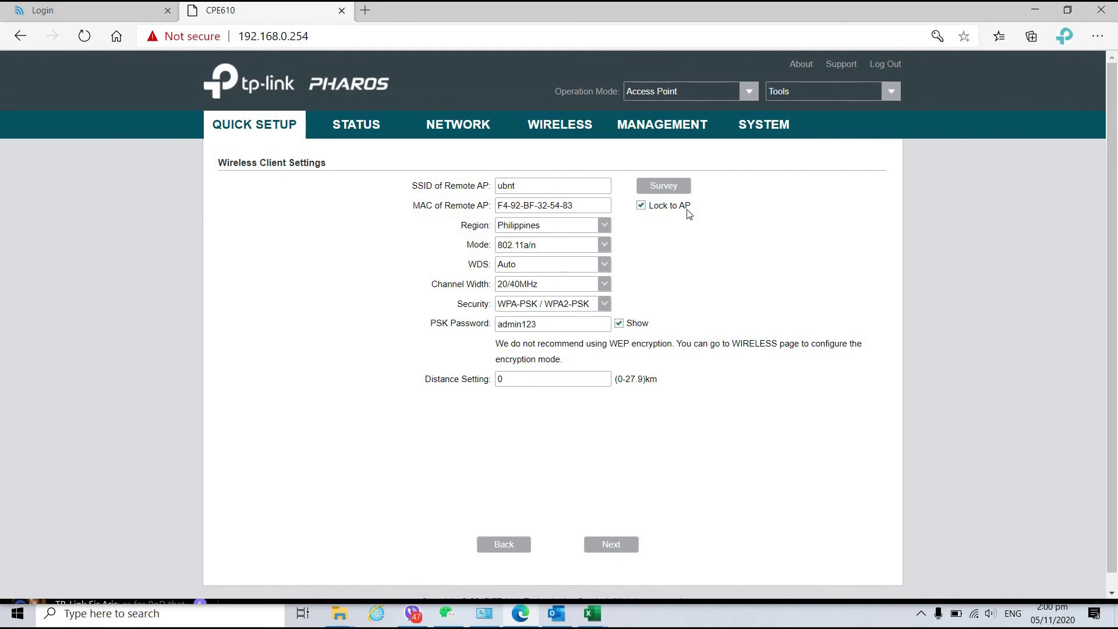
pyautogui.click(621, 547)
pyautogui.click(621, 546)
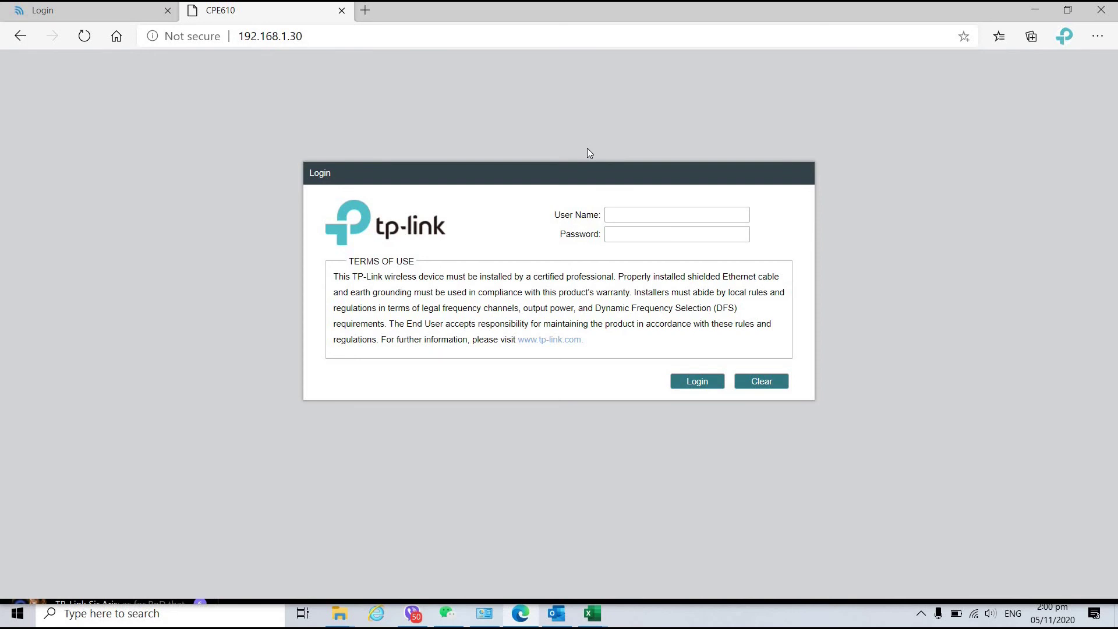
# Ping 192.168.1.20 from Command Prompt, then reload the LiteBeam login tab.
pyautogui.press('super+r')
pyautogui.click(546, 372)
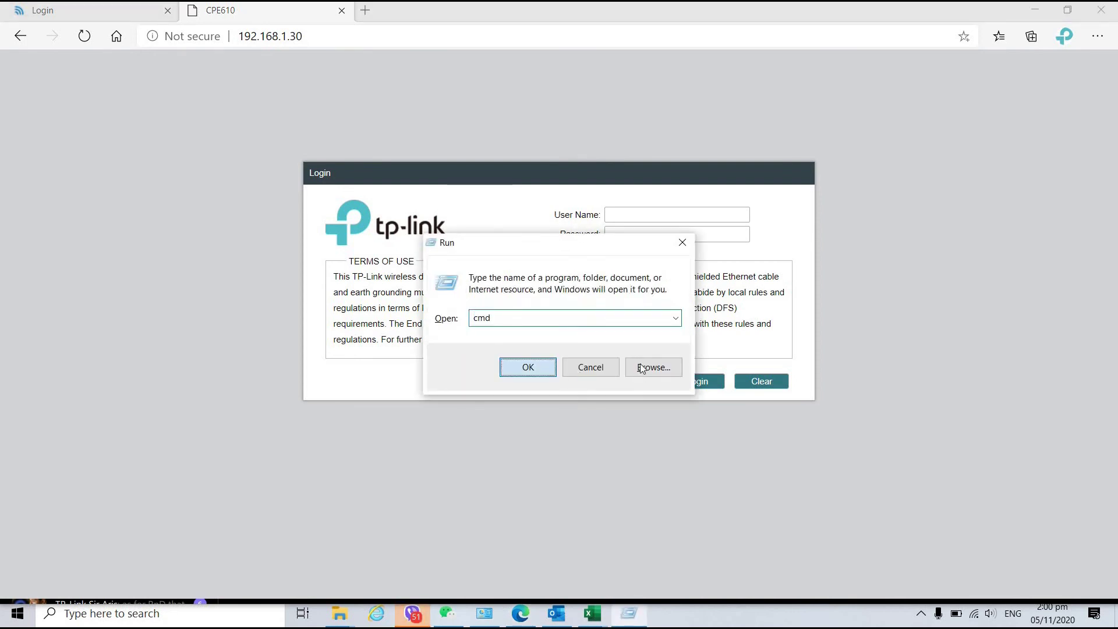
pyautogui.write('pi')
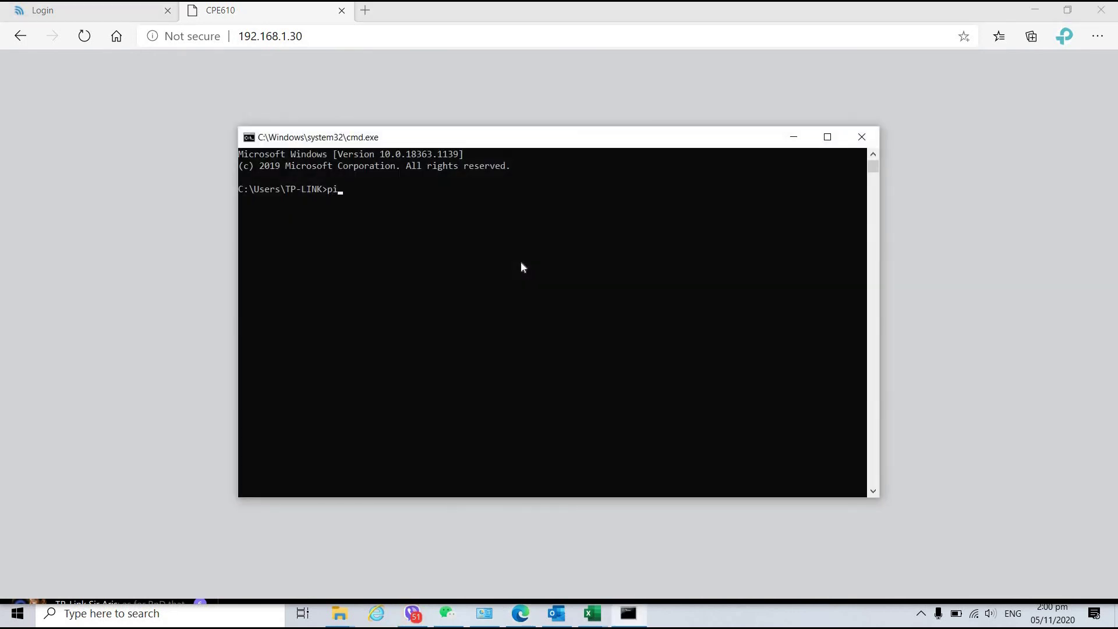
pyautogui.write('ng 192.168.1.20')
pyautogui.press('Return')
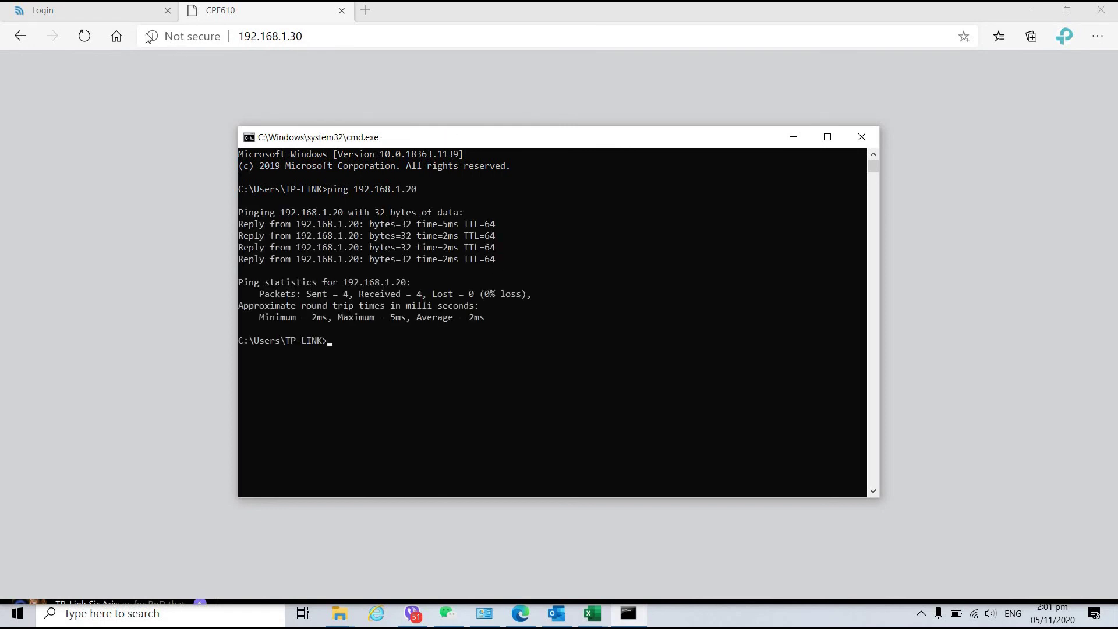
pyautogui.click(98, 12)
pyautogui.press('F5')
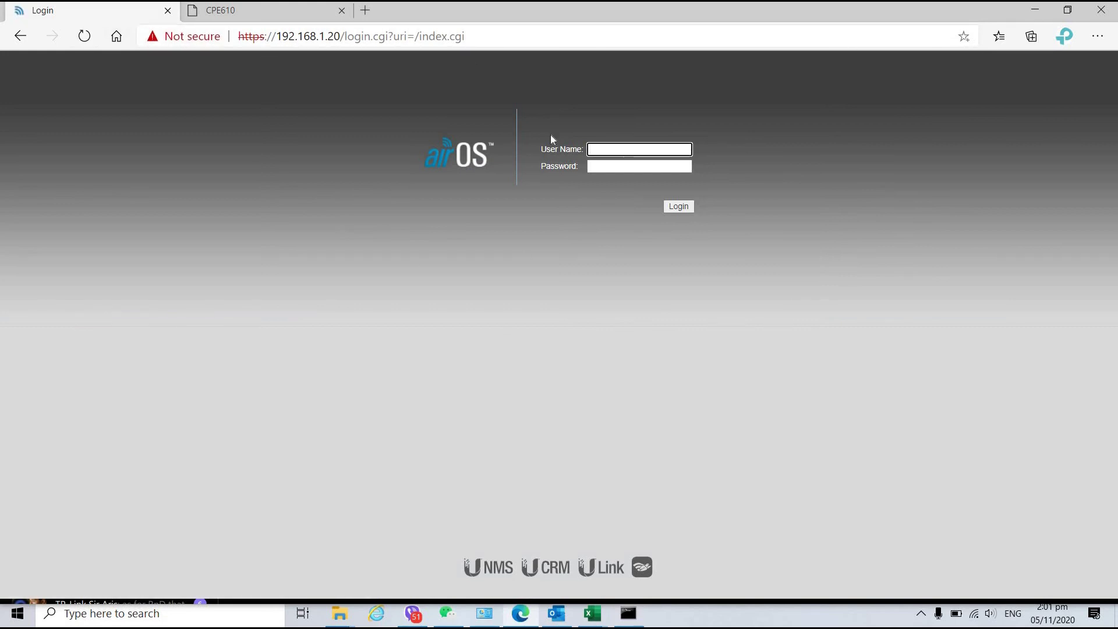